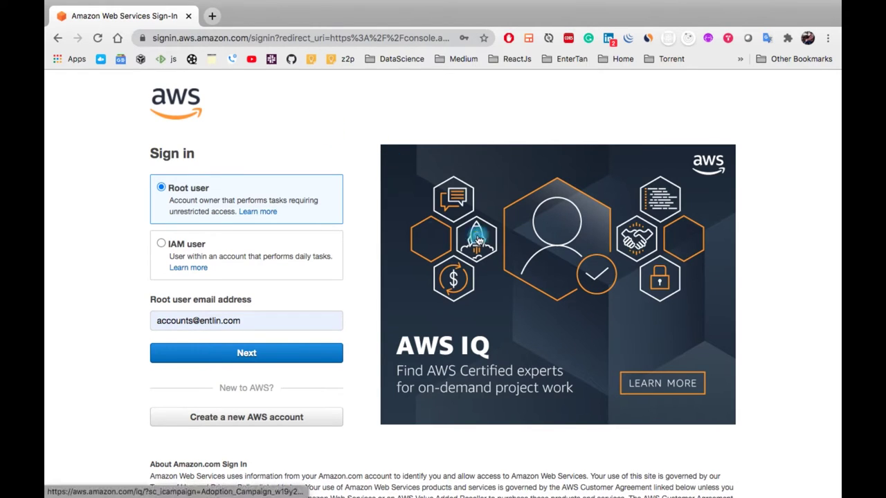
# Sign in as the root user with the account e-mail, the security check characters and the account password
pyautogui.click(267, 356)
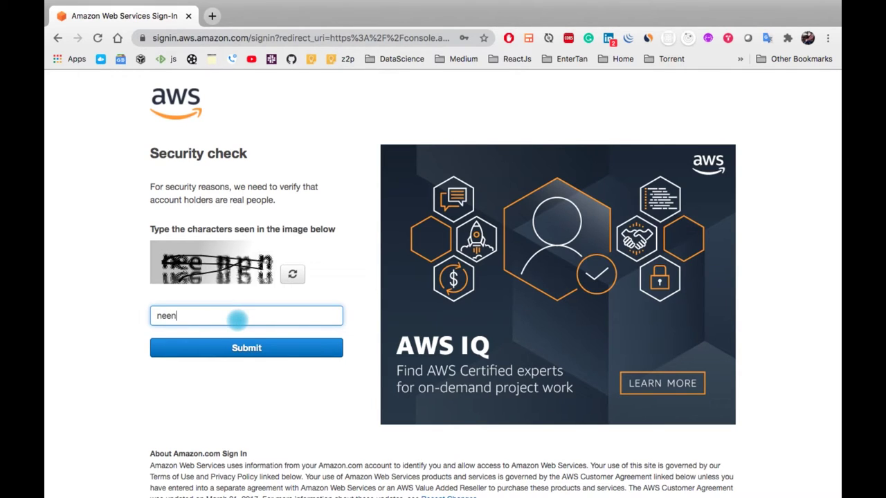
pyautogui.write('n')
pyautogui.click(283, 347)
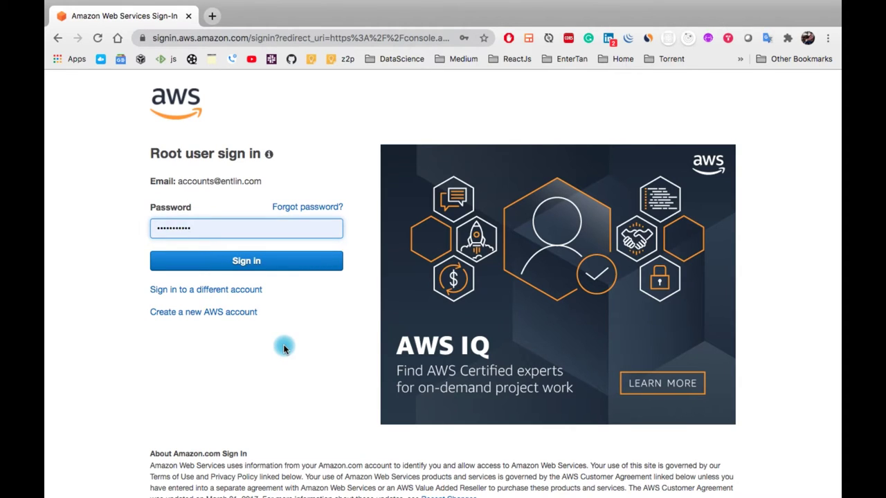
pyautogui.click(263, 260)
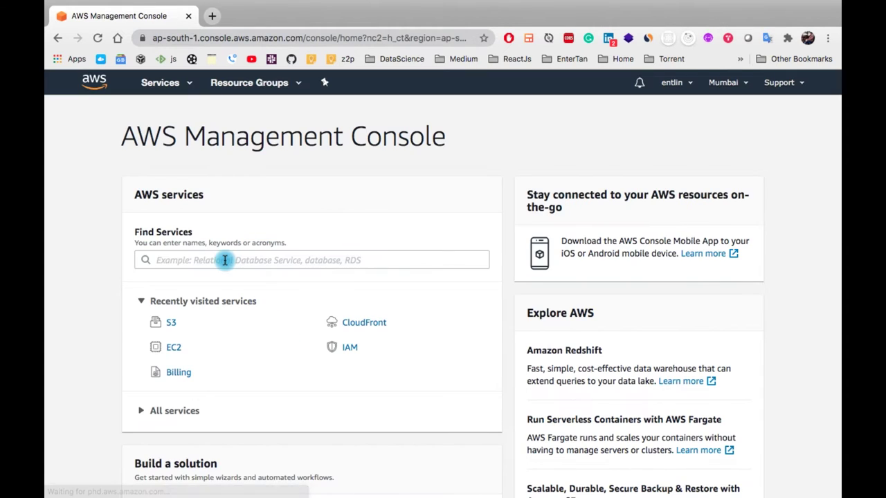
# Search the AWS services for S3 and open the S3 service
pyautogui.click(225, 260)
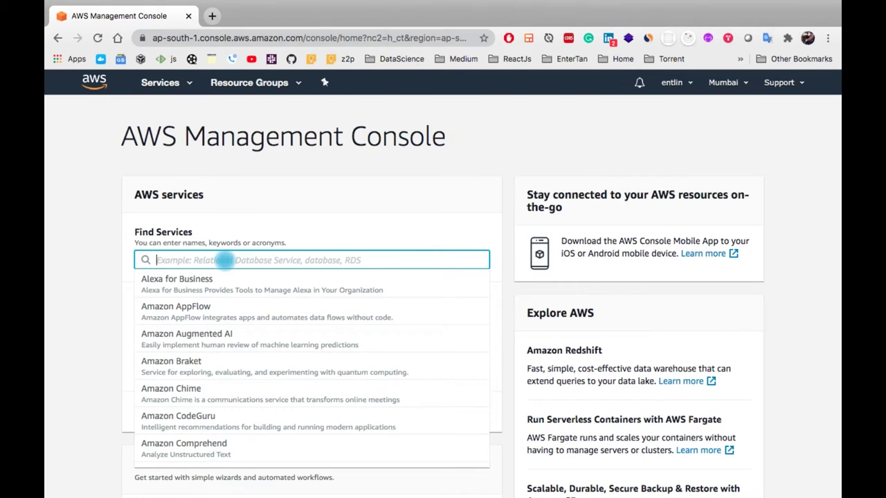
pyautogui.write('S3')
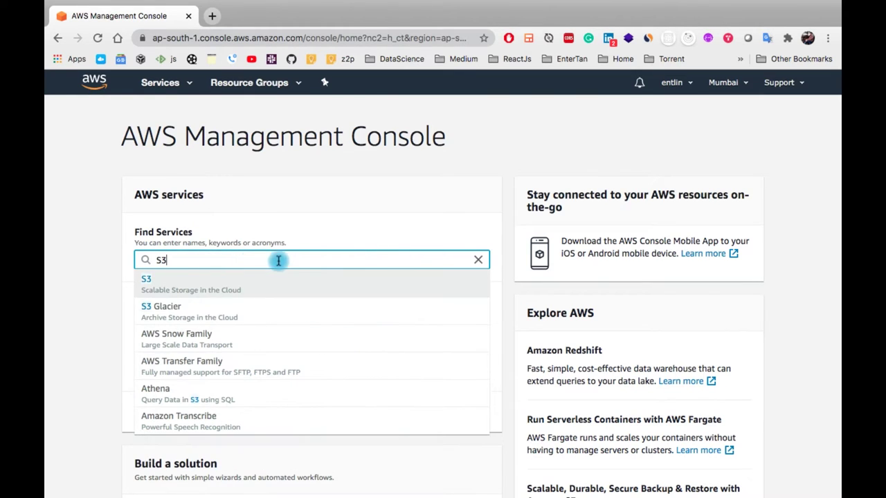
pyautogui.click(184, 284)
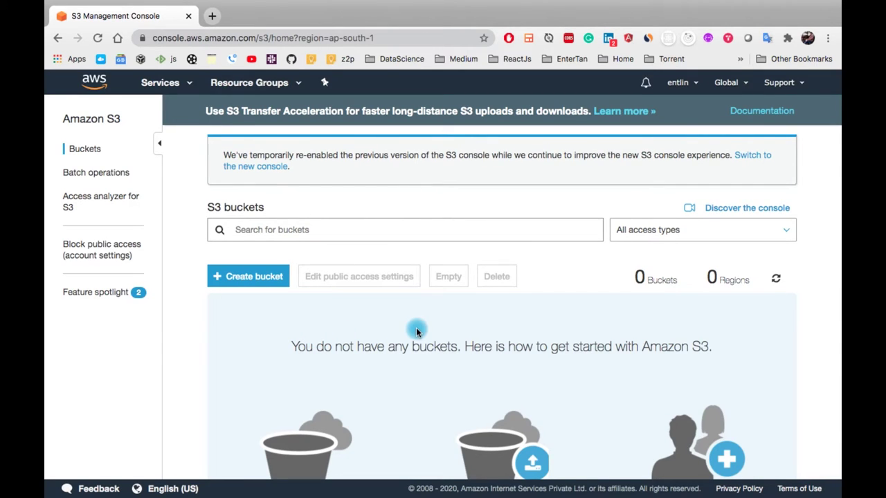
# Create a bucket named entlin-data-hub in the Asia Pacific (Mumbai) region with the default settings
pyautogui.scroll(-2, 415, 330)
pyautogui.scroll(2, 456, 318)
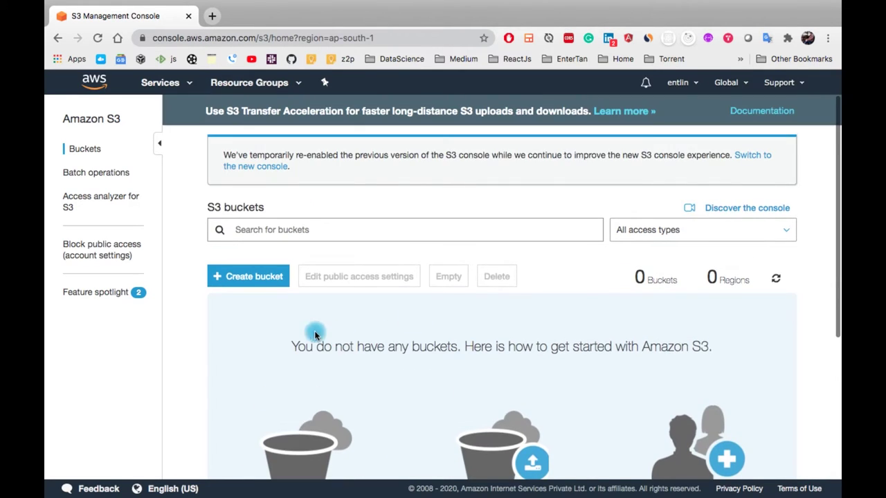
pyautogui.click(267, 279)
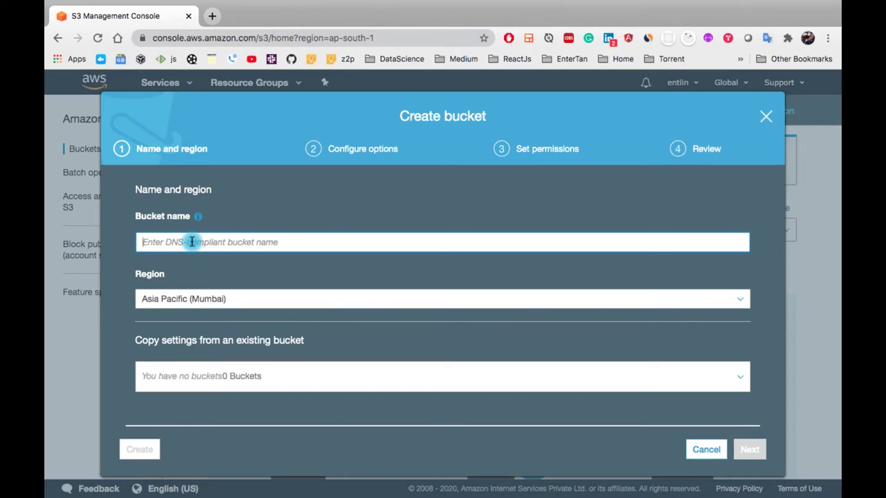
pyautogui.write('ent')
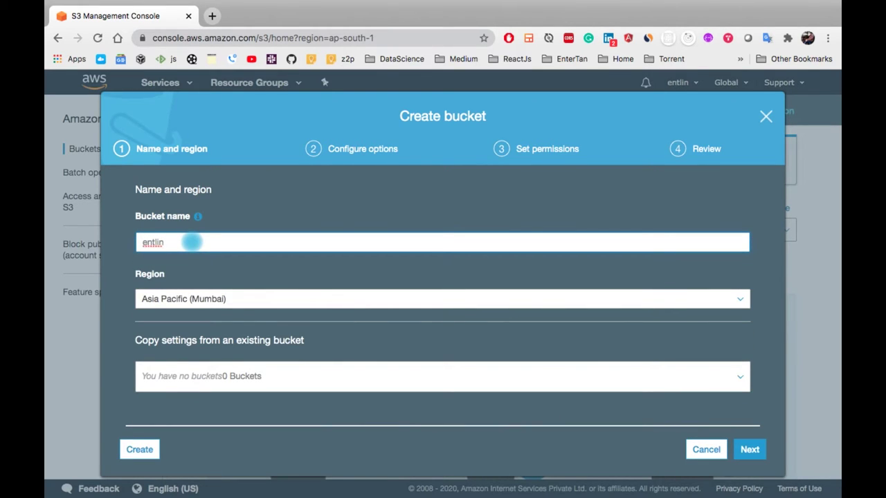
pyautogui.write('lin-data-hub')
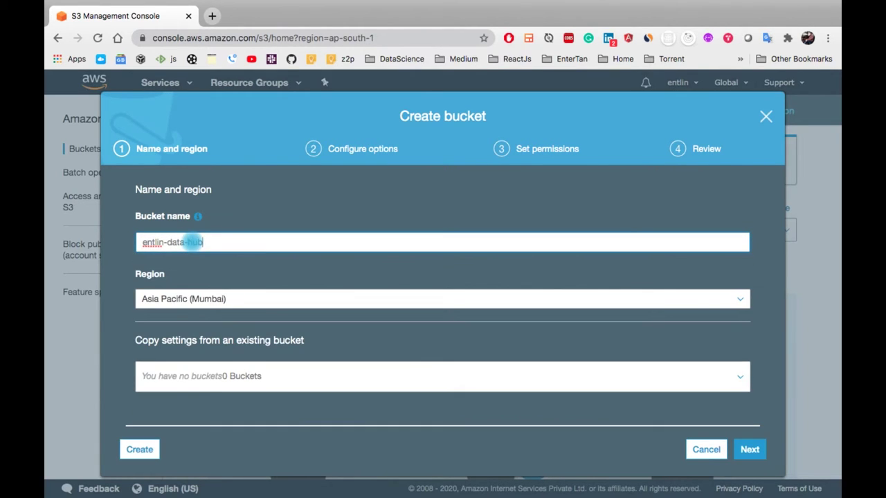
pyautogui.click(166, 242)
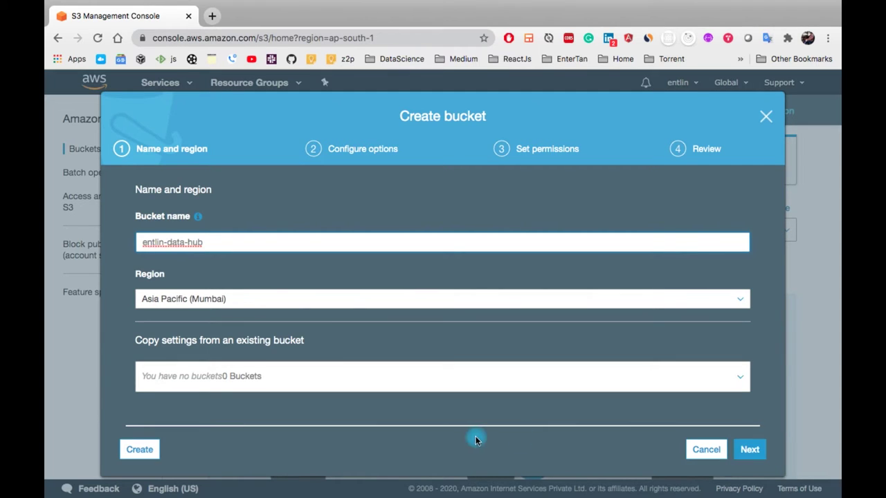
pyautogui.click(141, 450)
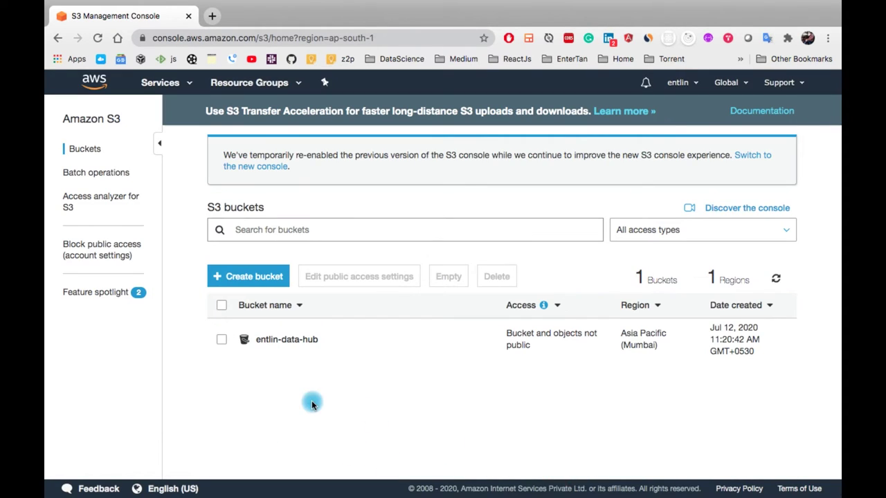
# Turn off Block all public access in the permissions of the entlin-data-hub bucket
pyautogui.click(286, 340)
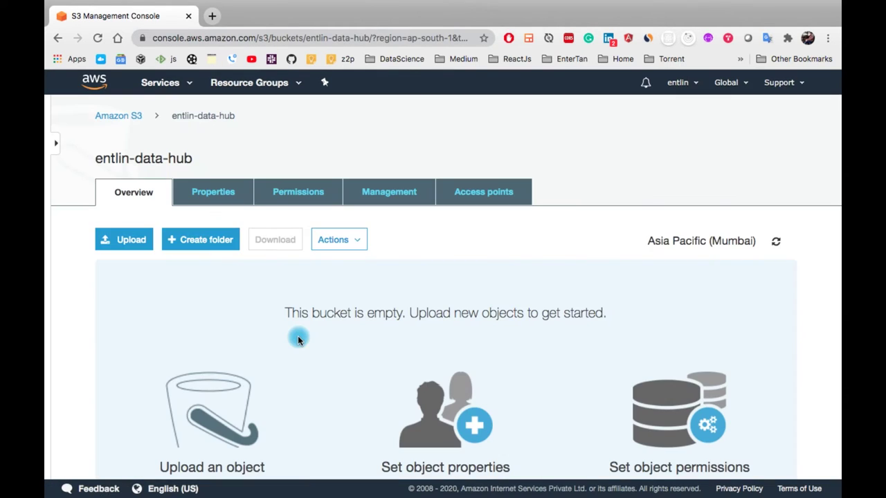
pyautogui.click(291, 197)
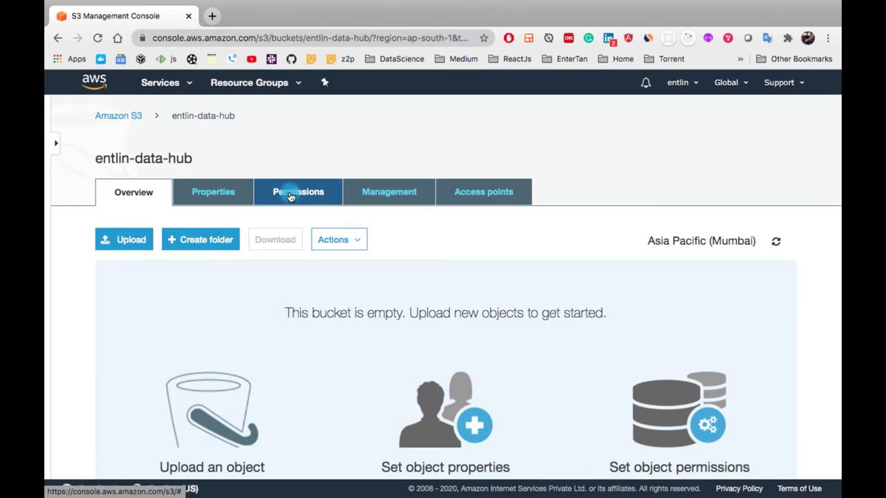
pyautogui.scroll(-3, 426, 343)
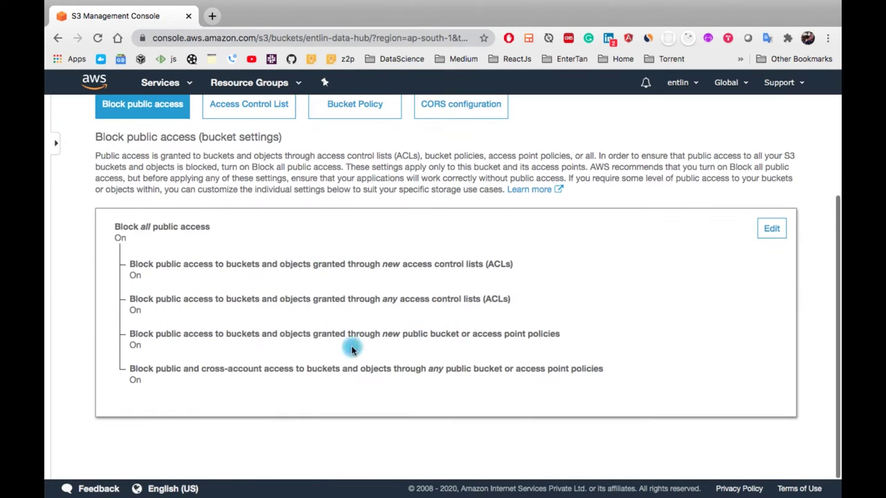
pyautogui.click(773, 231)
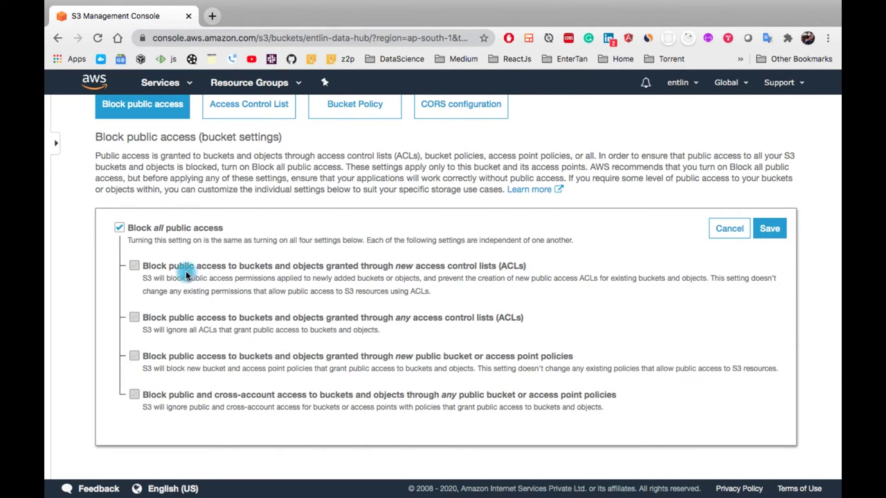
pyautogui.click(119, 230)
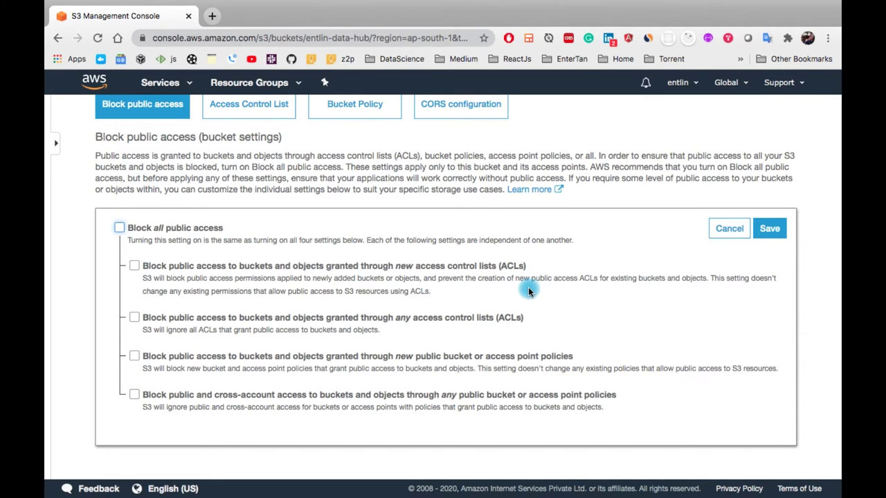
# Save the changed public access settings of the bucket and approve them by entering "confirm"
pyautogui.scroll(2, 528, 287)
pyautogui.scroll(1, 528, 291)
pyautogui.click(768, 349)
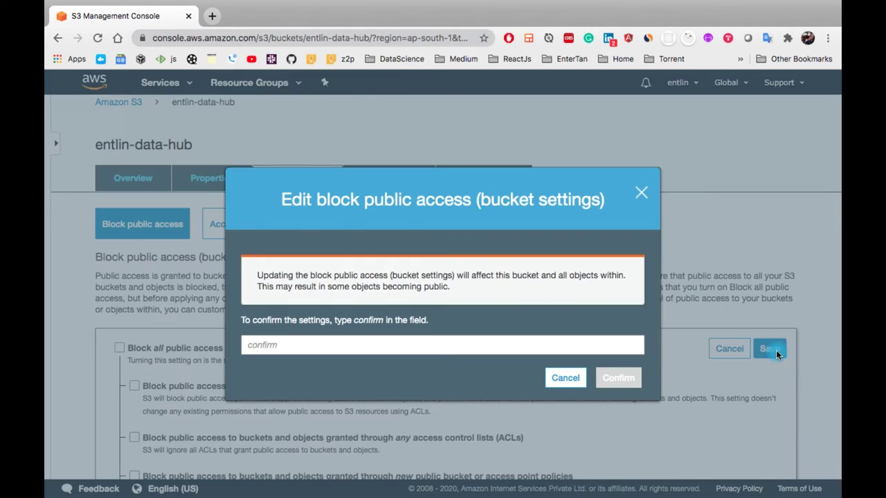
pyautogui.click(287, 345)
pyautogui.write('co')
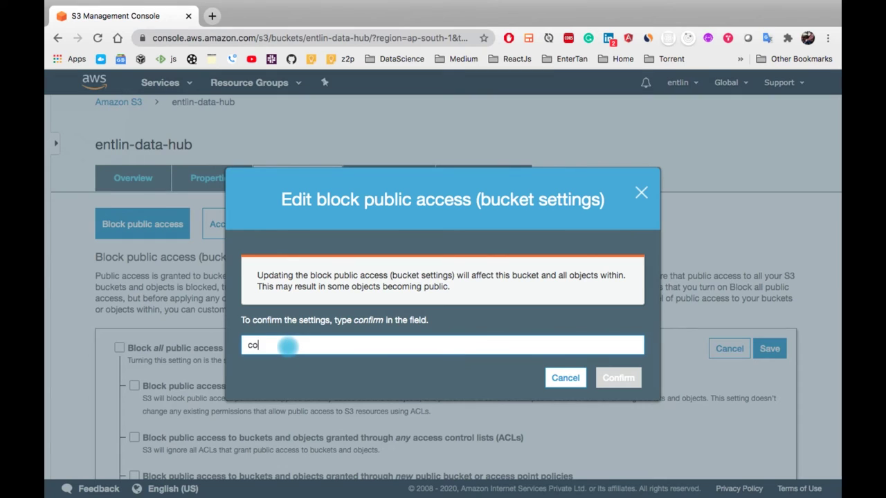
pyautogui.write('nfirm')
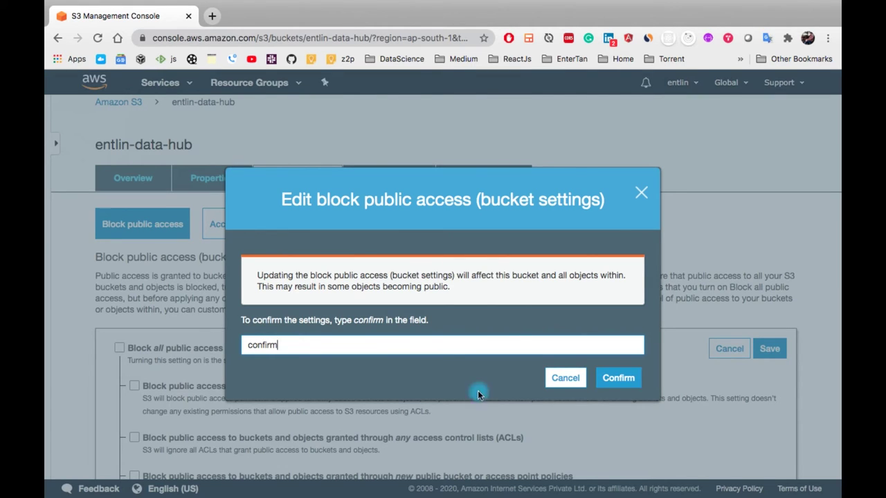
pyautogui.click(616, 379)
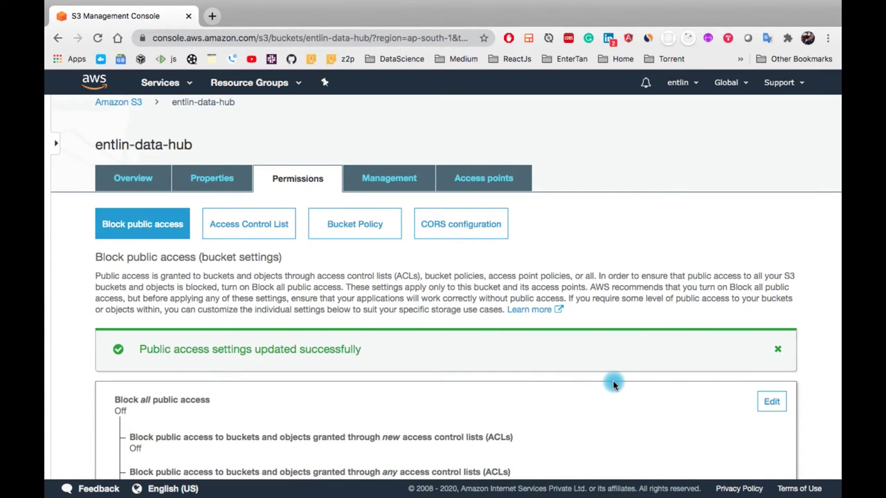
# Start an upload to the entlin-data-hub bucket and add Push On Git.mp4 from the Movavi Library folder in Movies
pyautogui.scroll(-2, 613, 385)
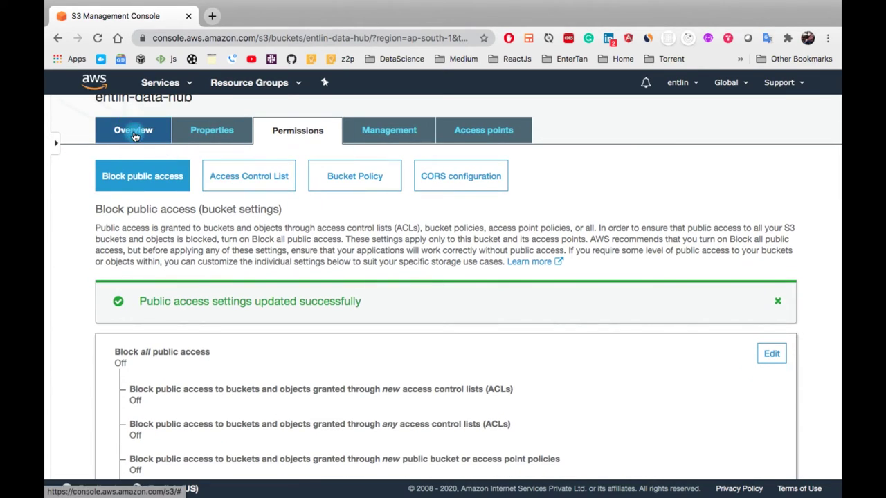
pyautogui.click(133, 132)
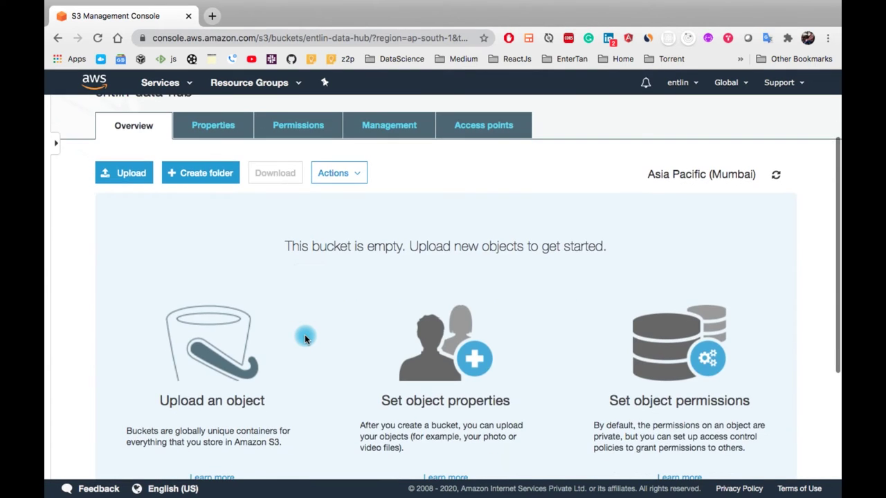
pyautogui.scroll(-2, 305, 339)
pyautogui.scroll(4, 231, 257)
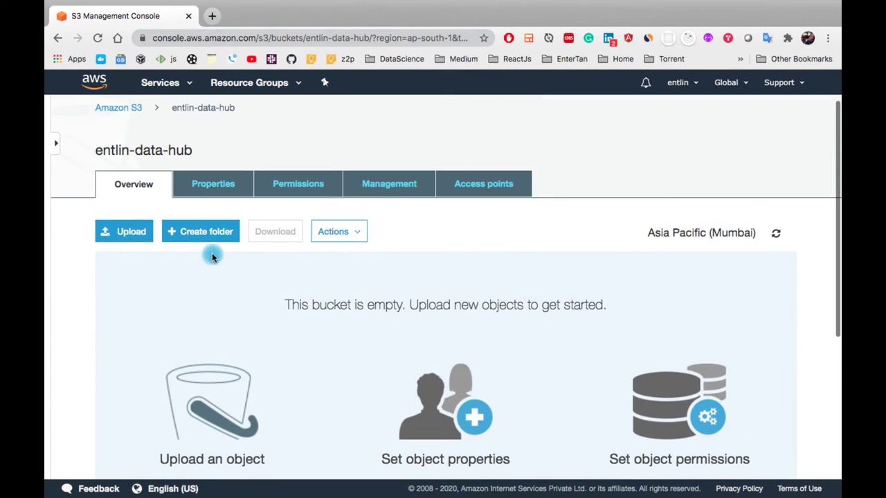
pyautogui.click(136, 233)
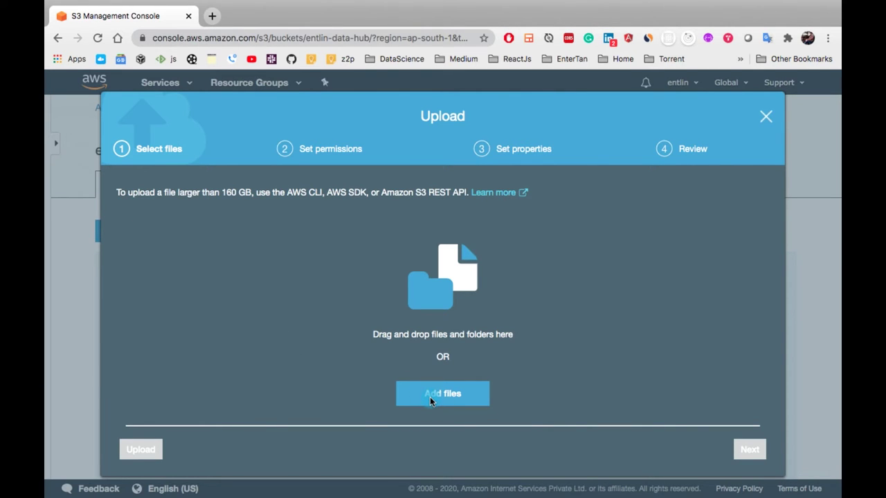
pyautogui.click(454, 398)
pyautogui.click(99, 163)
pyautogui.click(197, 110)
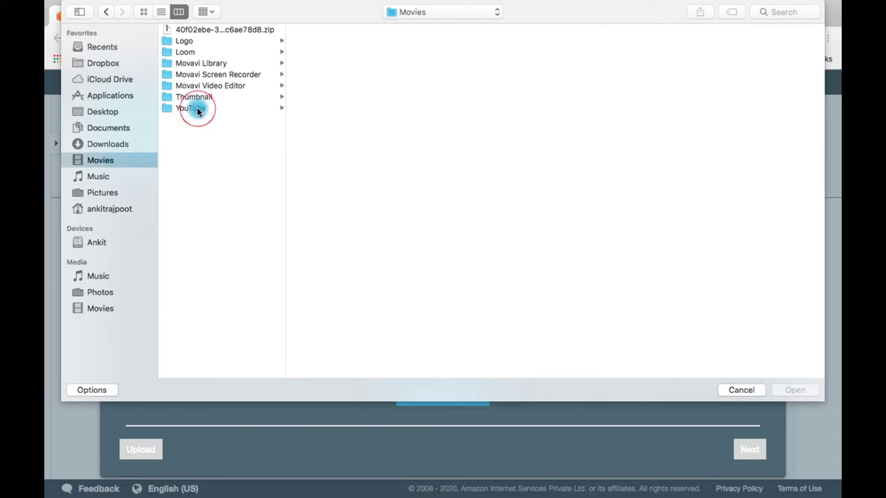
pyautogui.click(201, 67)
pyautogui.click(343, 132)
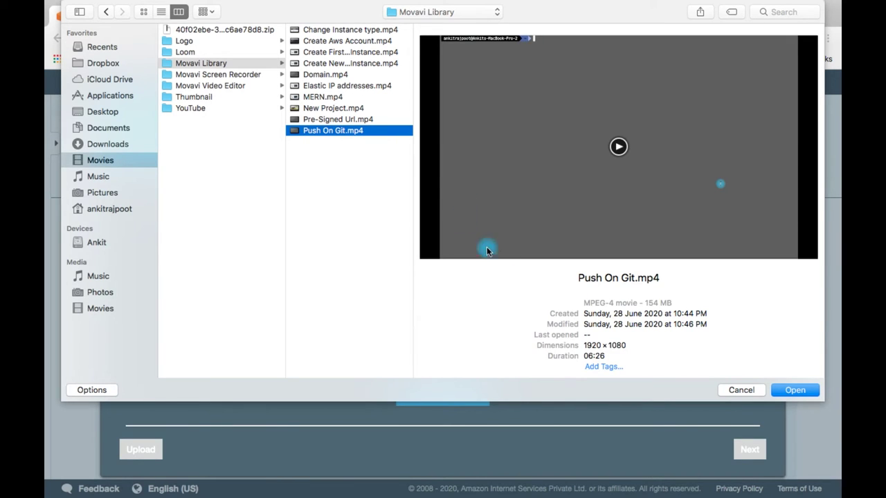
pyautogui.click(794, 391)
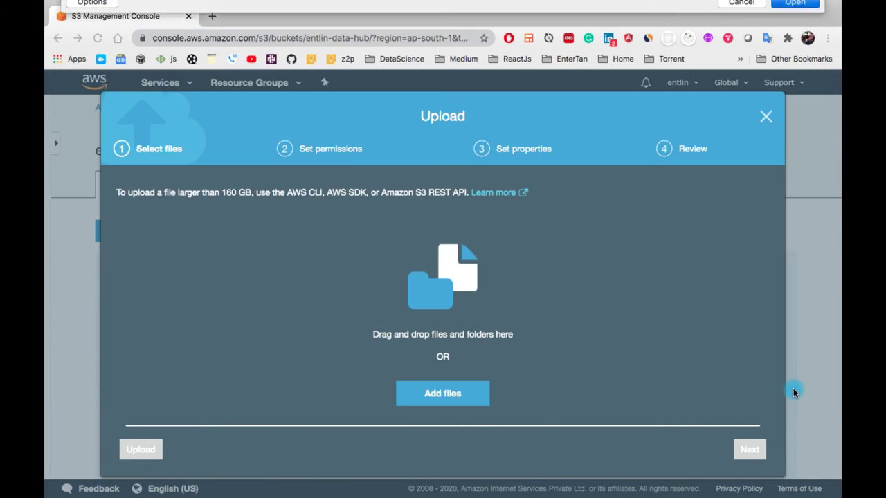
# Upload Push On Git.mp4 to the bucket with the default permissions and properties
pyautogui.scroll(-1, 517, 371)
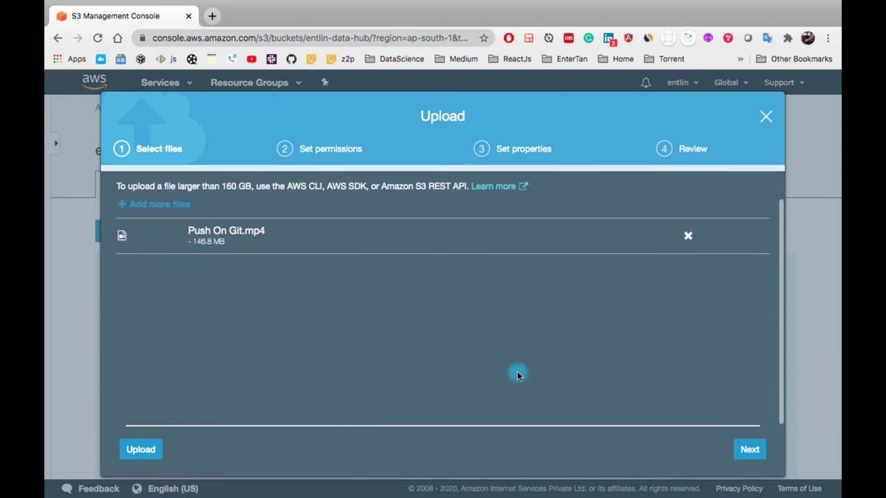
pyautogui.scroll(1, 405, 365)
pyautogui.click(140, 450)
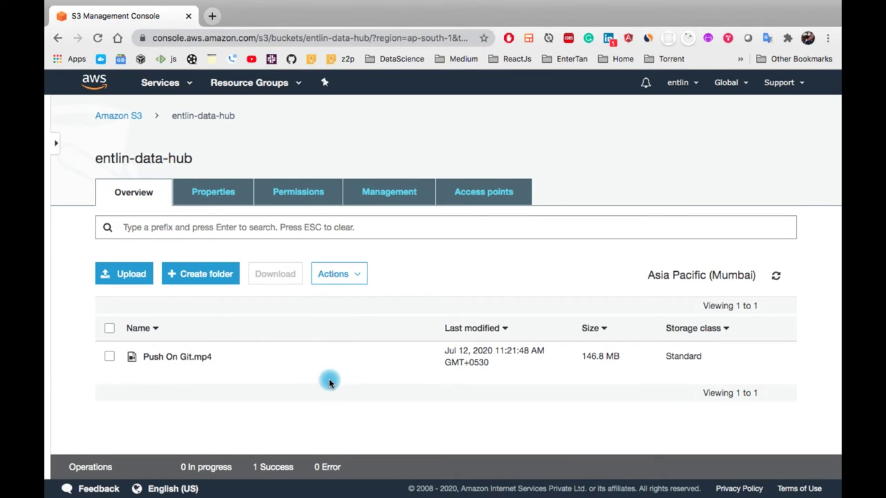
# Make the Push On Git.mp4 file in the entlin-data-hub bucket public
pyautogui.scroll(-1, 338, 400)
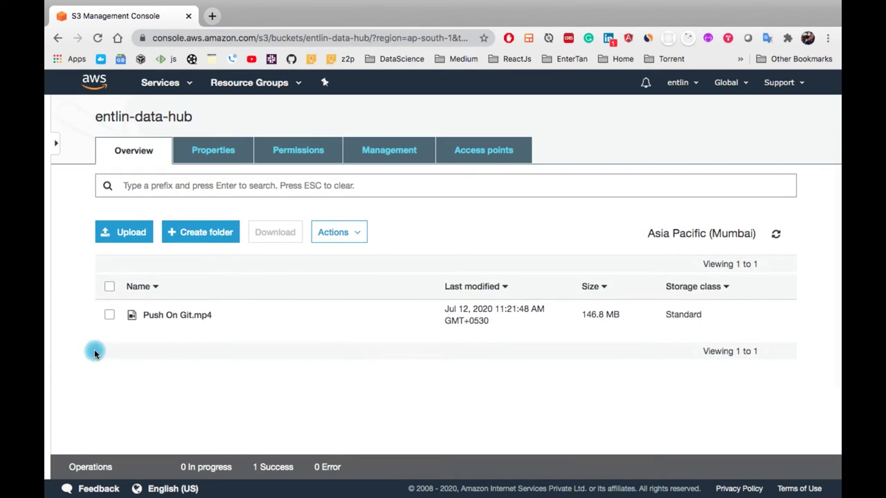
pyautogui.click(112, 318)
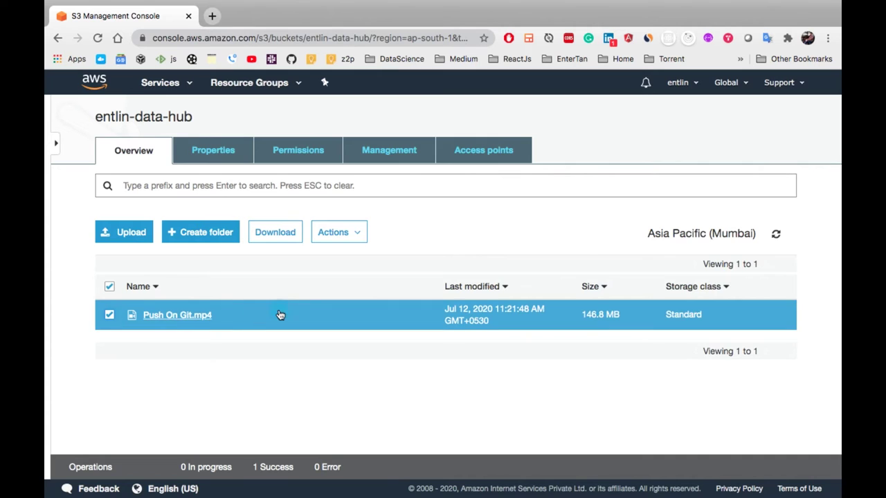
pyautogui.click(364, 235)
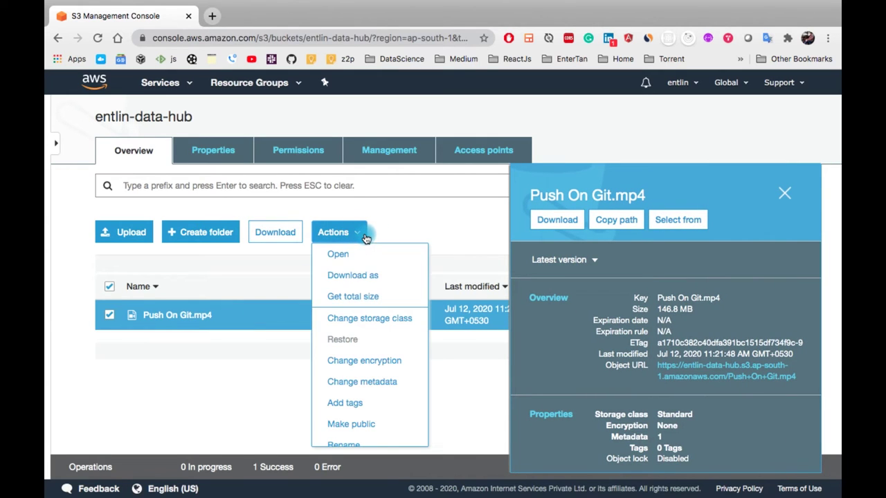
pyautogui.scroll(-3, 374, 401)
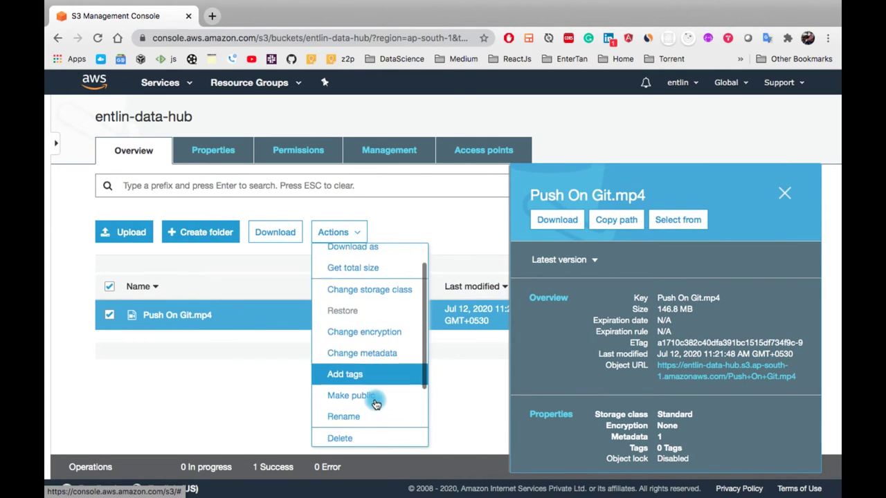
pyautogui.click(372, 354)
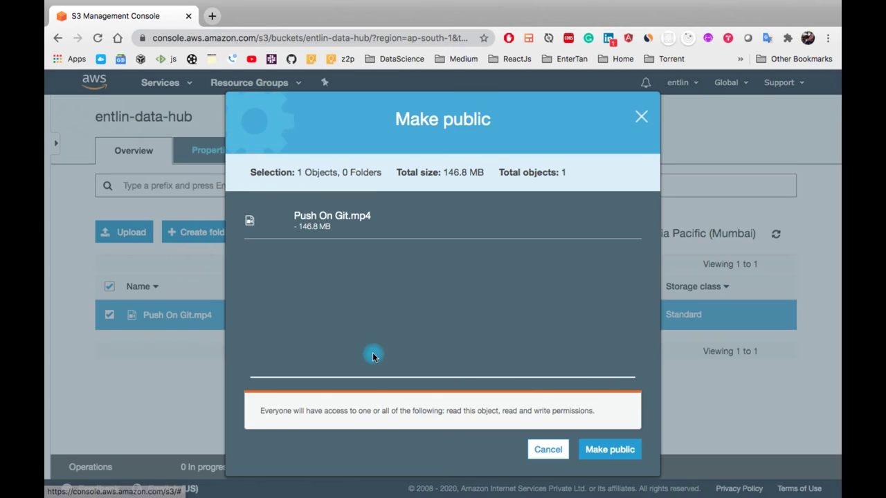
pyautogui.click(609, 451)
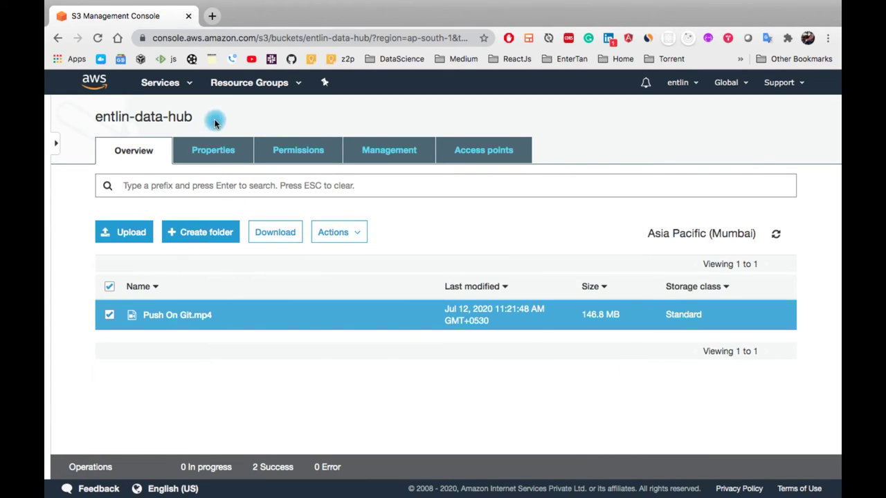
# Return to the AWS console home, search the services for "cloudFr" and open CloudFront
pyautogui.click(106, 84)
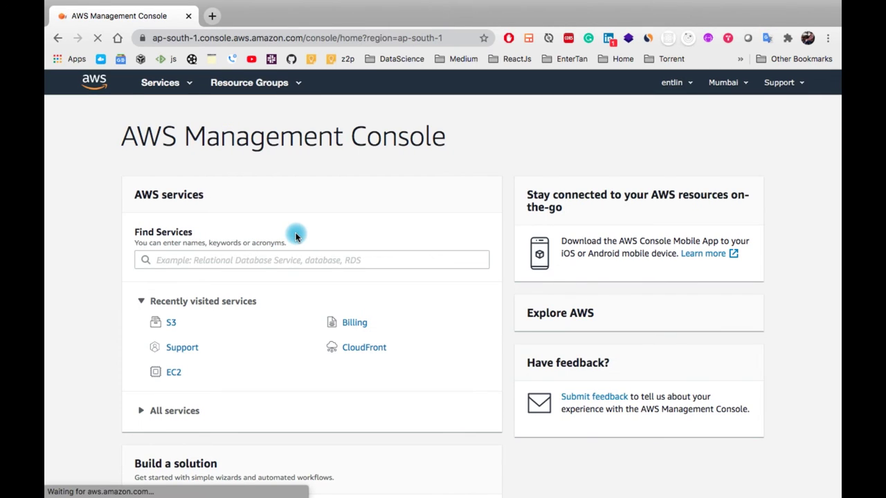
pyautogui.click(236, 263)
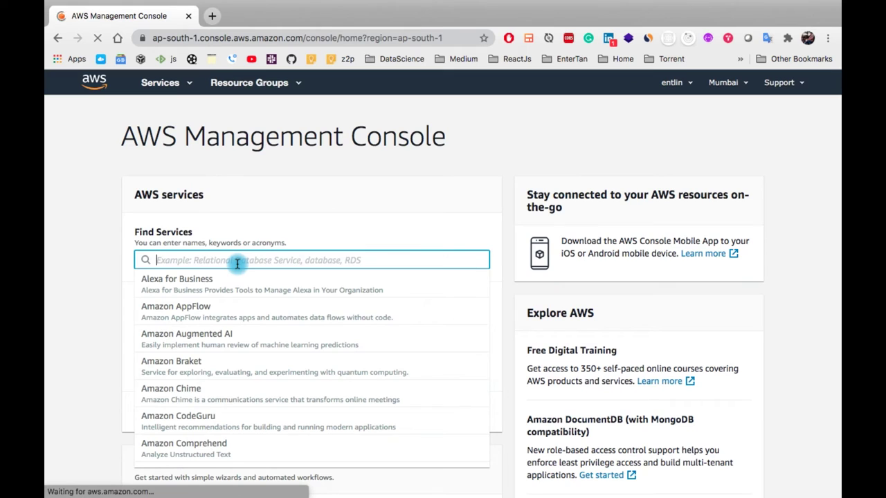
pyautogui.write('cloud')
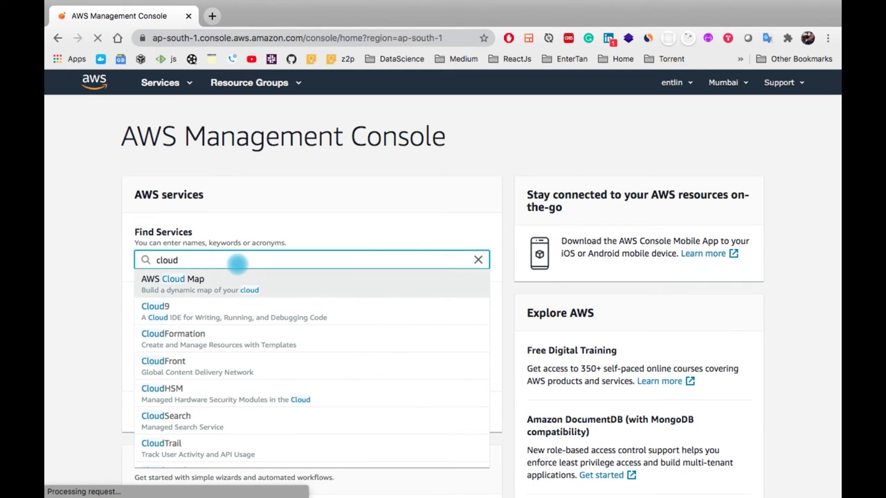
pyautogui.write('Fr')
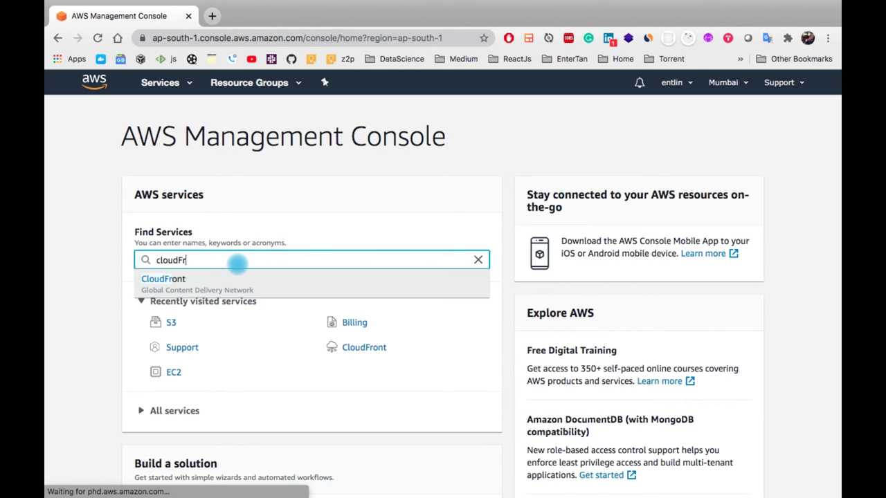
pyautogui.click(240, 287)
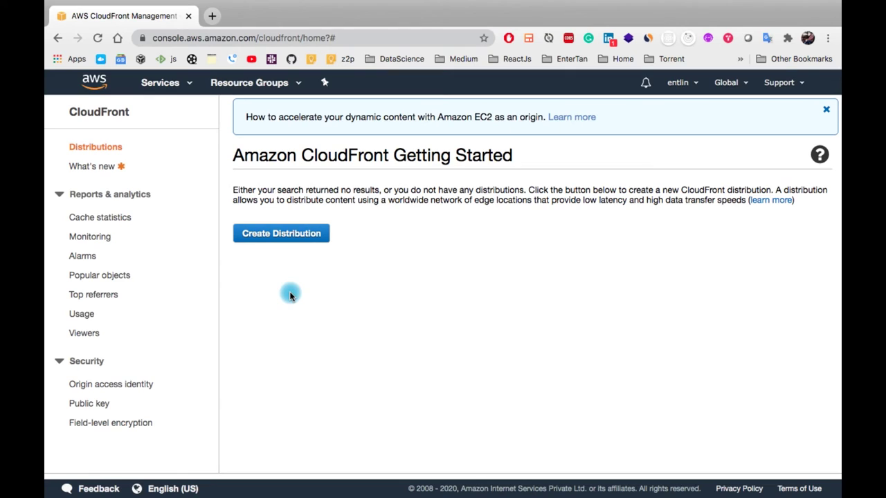
# Start a new web distribution in CloudFront with entlin-data-hub.s3.amazonaws.com as its origin domain name
pyautogui.click(299, 236)
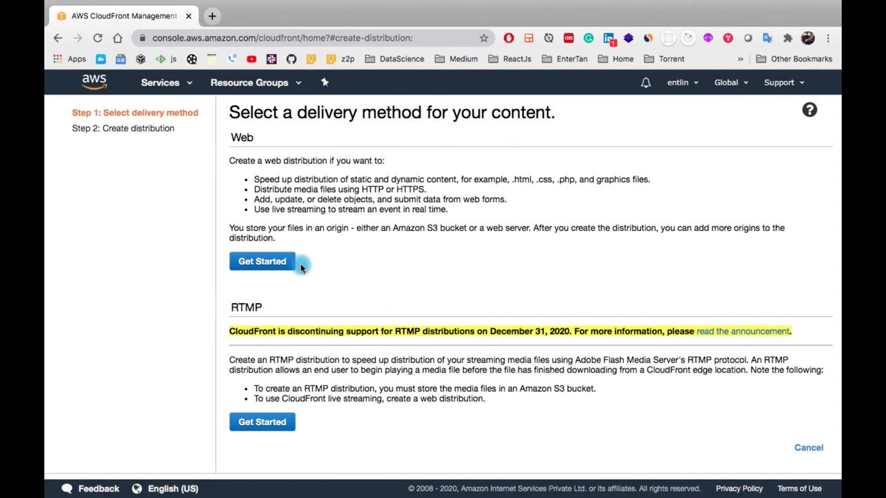
pyautogui.click(266, 263)
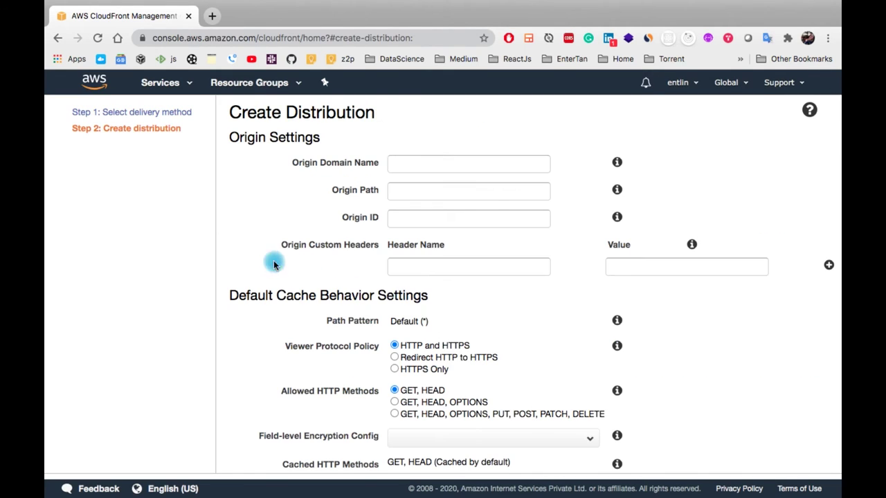
pyautogui.click(402, 163)
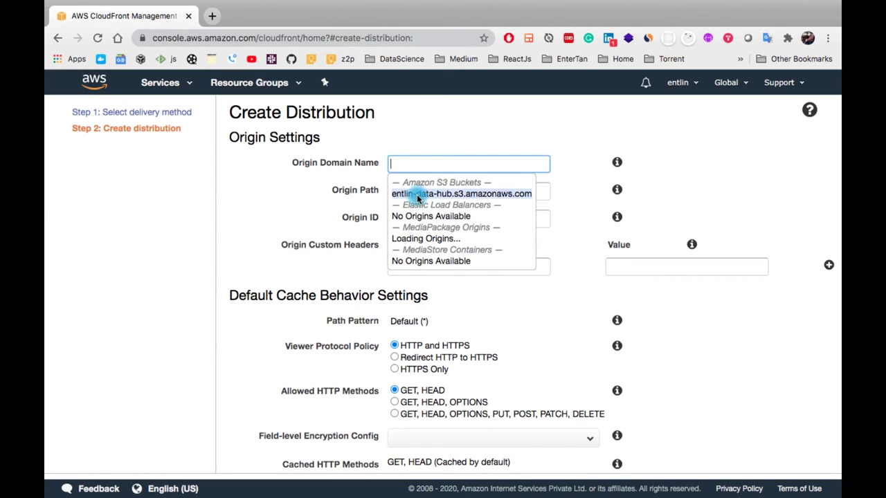
pyautogui.click(418, 196)
pyautogui.click(411, 195)
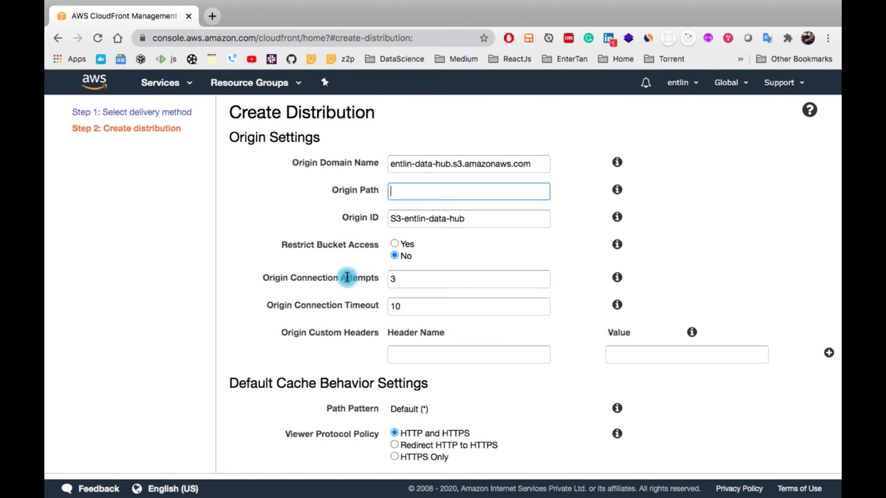
# Review the remaining distribution settings, keep their defaults and create the distribution
pyautogui.scroll(-2, 488, 342)
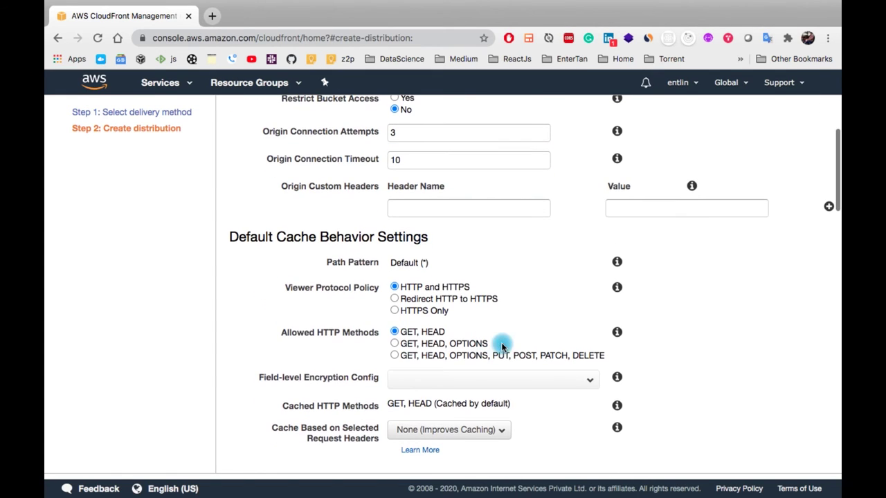
pyautogui.scroll(-7, 477, 228)
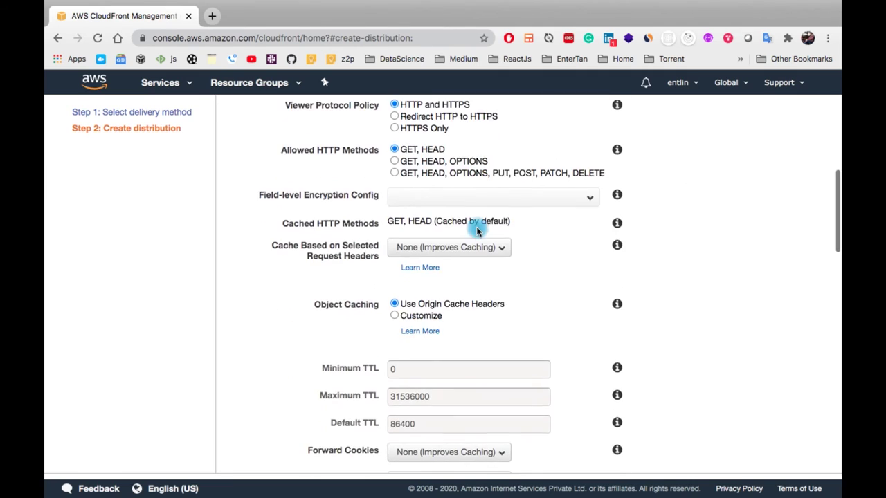
pyautogui.scroll(-8, 484, 277)
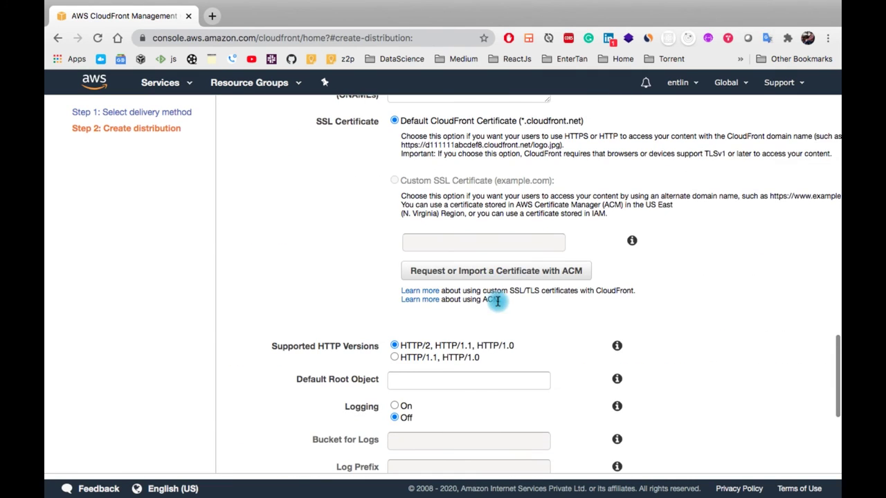
pyautogui.scroll(-3, 484, 305)
pyautogui.scroll(-2, 523, 362)
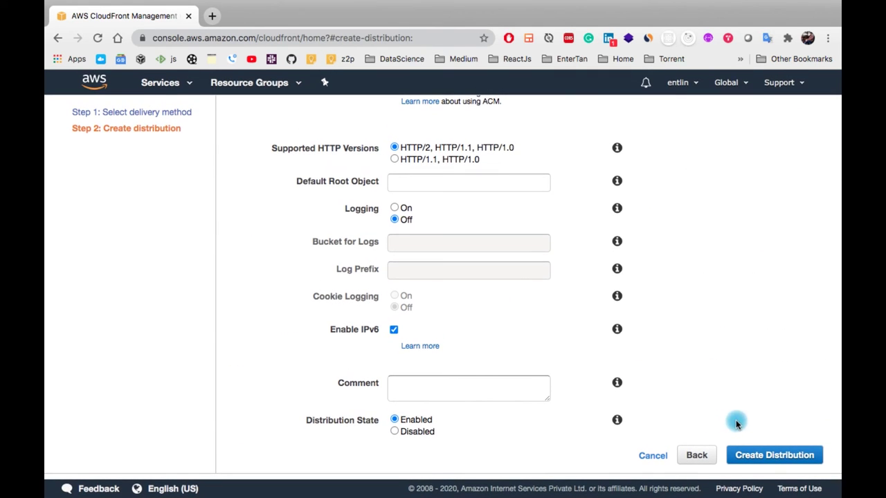
pyautogui.click(751, 458)
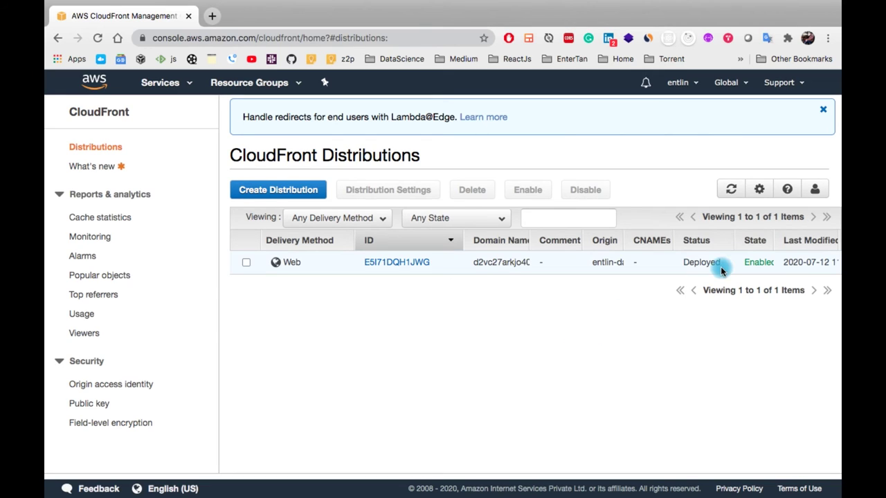
# Open the details of the deployed web distribution and copy its domain name
pyautogui.click(388, 264)
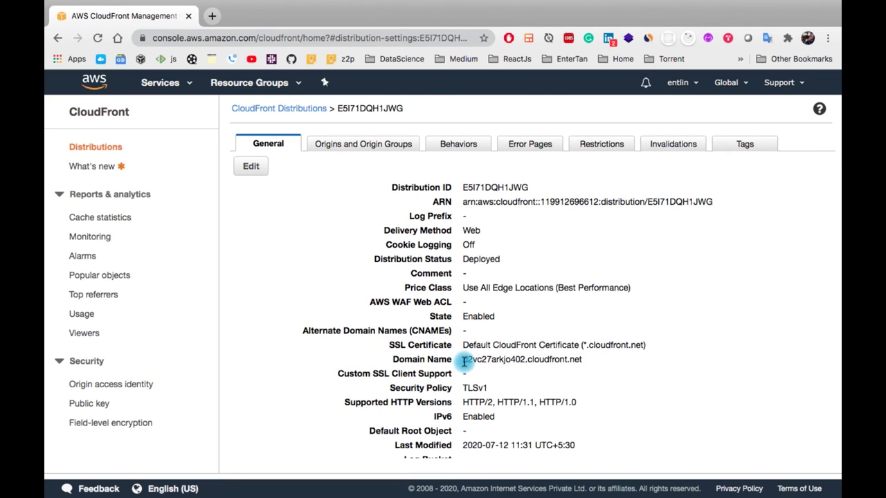
pyautogui.moveTo(463, 361); pyautogui.dragTo(583, 359)
pyautogui.click(585, 362)
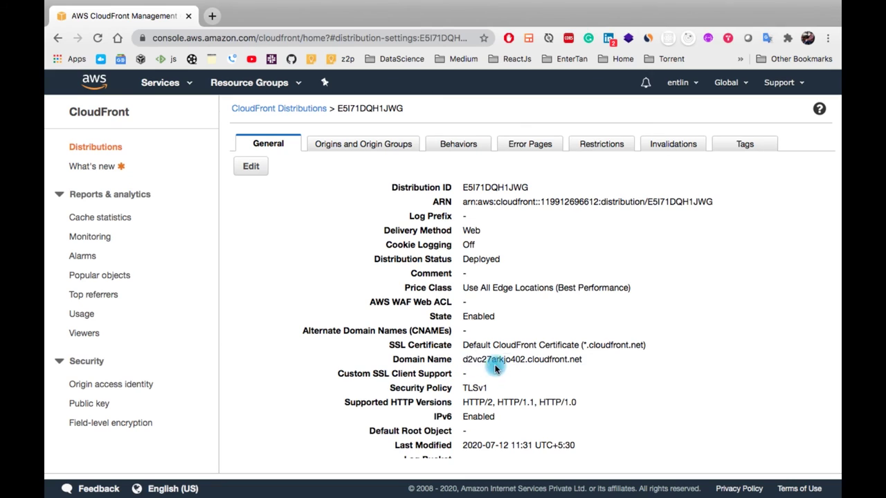
pyautogui.moveTo(467, 362); pyautogui.dragTo(580, 361)
pyautogui.click(588, 362)
pyautogui.tripleClick(584, 361)
pyautogui.press('super+c')
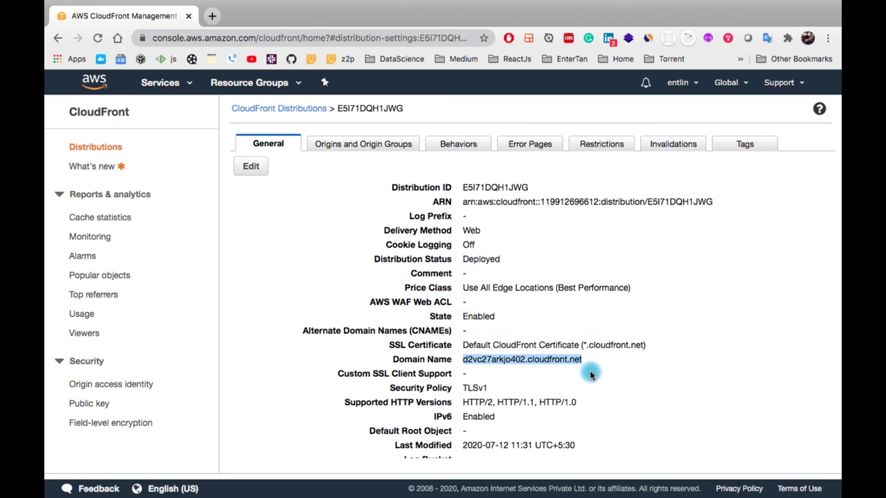
# Enter the copied domain name d2vc27arkjo402.cloudfront.net as the address in a new browser tab, without loading it
pyautogui.scroll(-1, 574, 383)
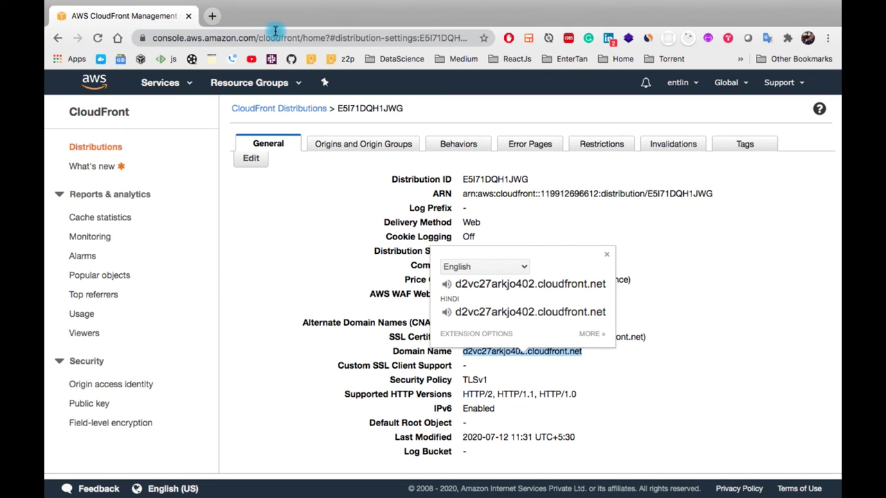
pyautogui.click(212, 16)
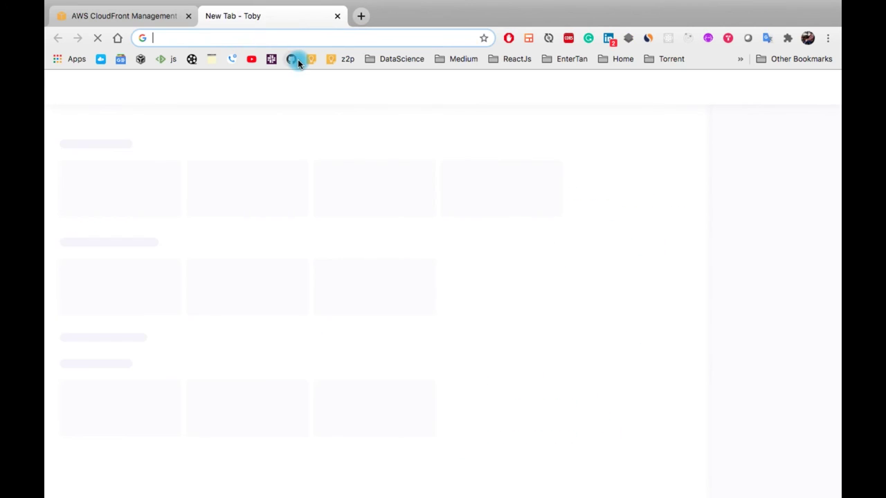
pyautogui.press('super+v')
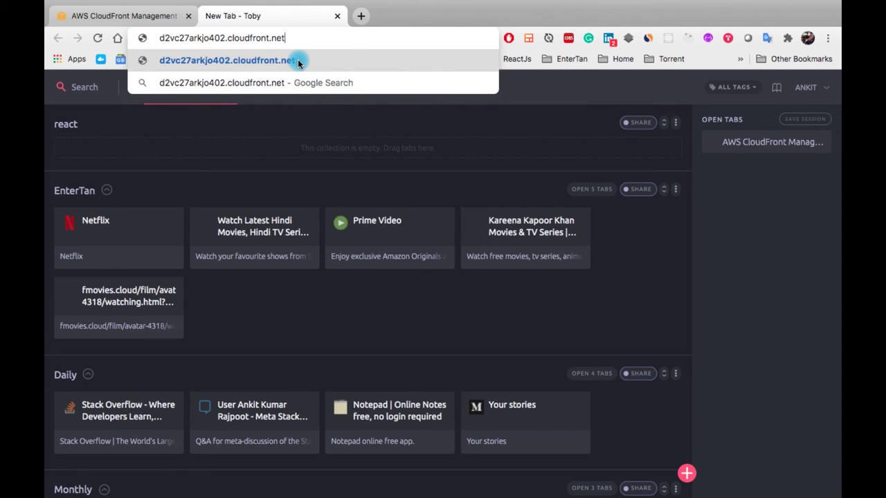
# Go back to the AWS console, find the S3 service with "s3" and open the entlin-data-hub bucket
pyautogui.click(152, 16)
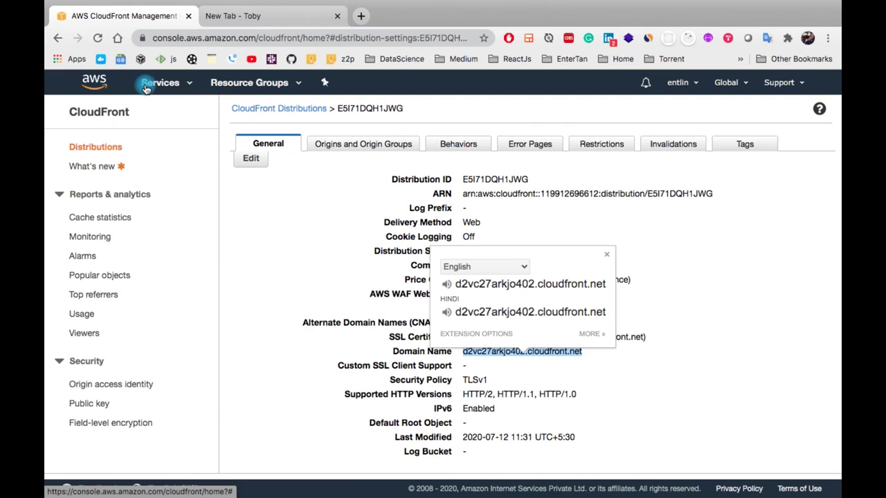
pyautogui.click(146, 88)
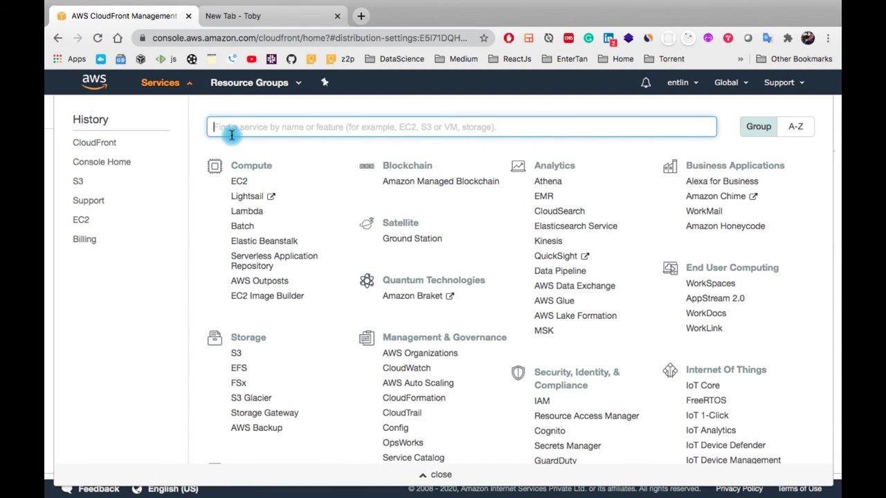
pyautogui.write('s3')
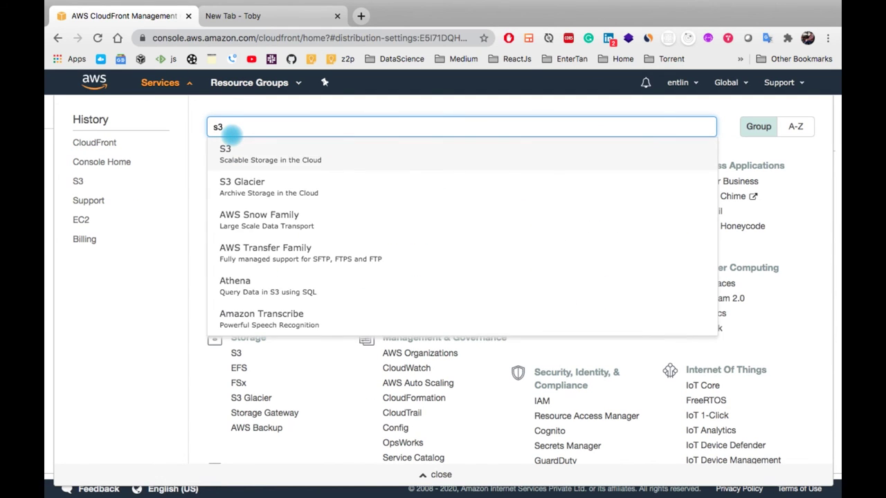
pyautogui.press('Return')
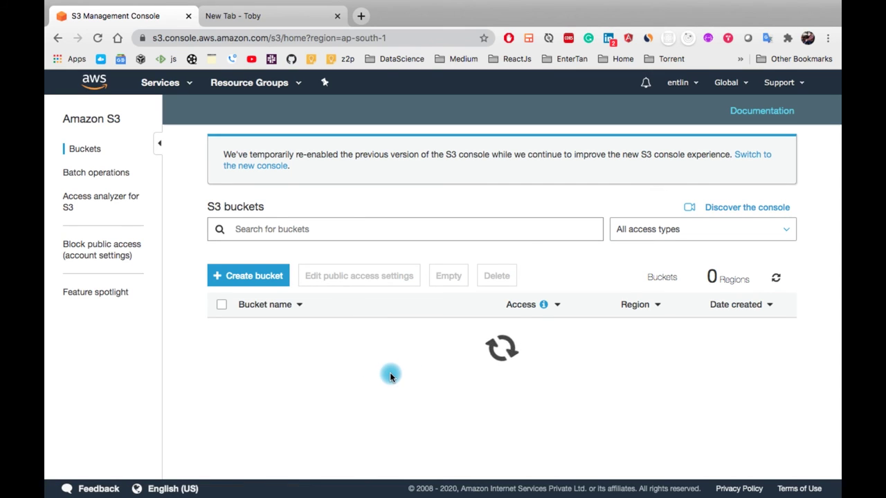
pyautogui.click(281, 339)
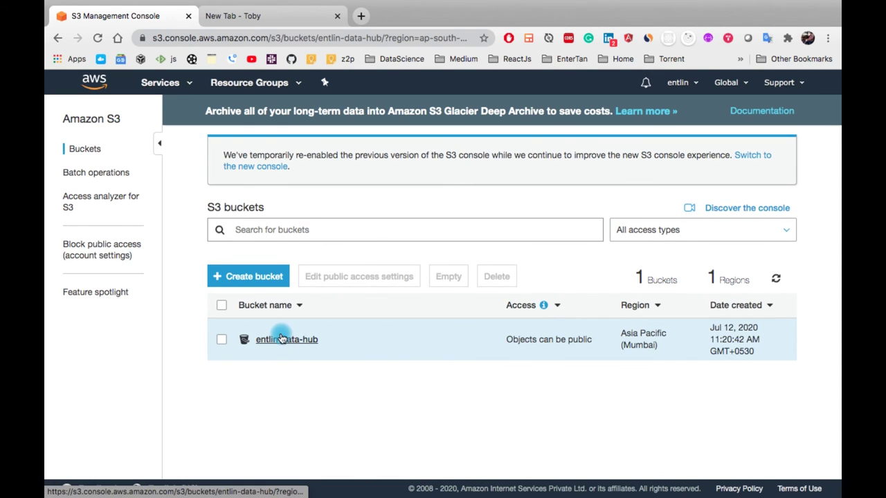
# Open the details of Push On Git.mp4 and copy the Push+On+Git.mp4 part of its object URL
pyautogui.click(188, 358)
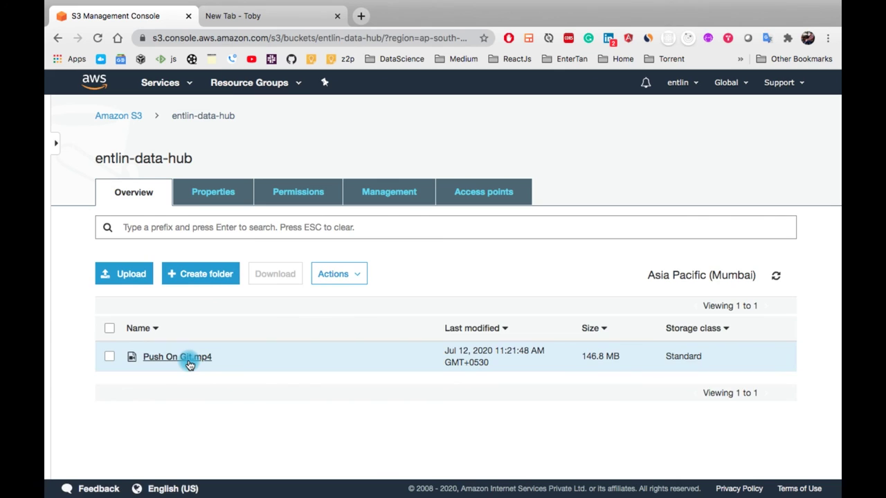
pyautogui.scroll(-3, 189, 360)
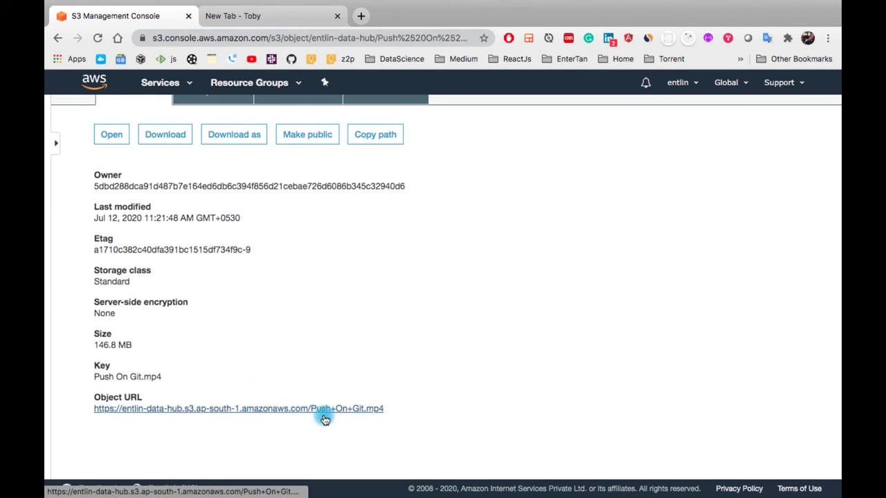
pyautogui.moveTo(392, 409); pyautogui.dragTo(310, 412)
pyautogui.press('super+c')
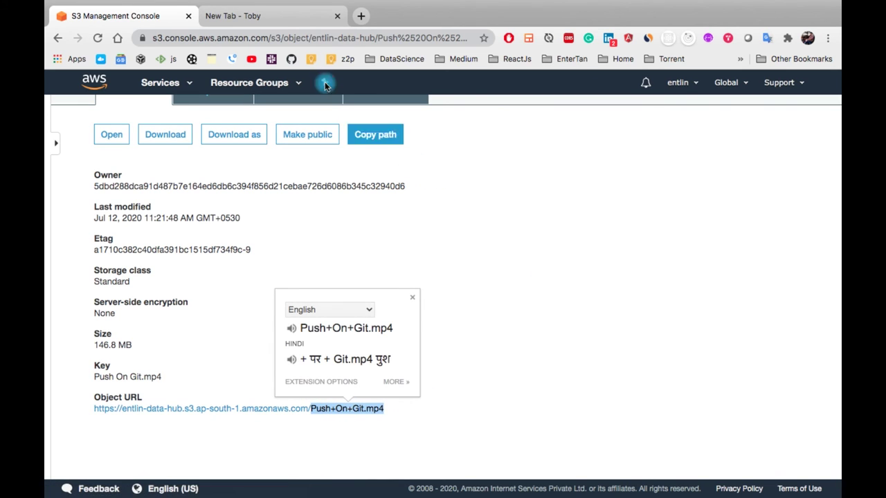
# Append /Push+On+Git.mp4 to the CloudFront domain in the other browser tab, load the video and pause its playback
pyautogui.click(277, 26)
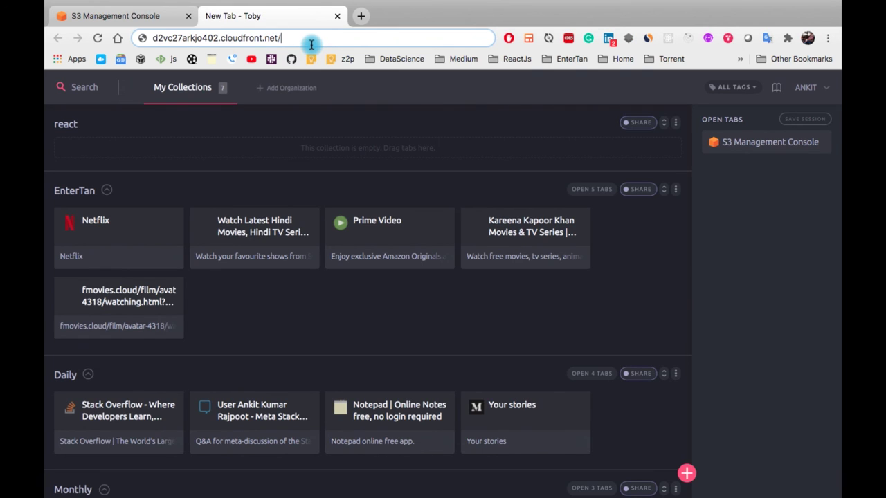
pyautogui.press('super+v')
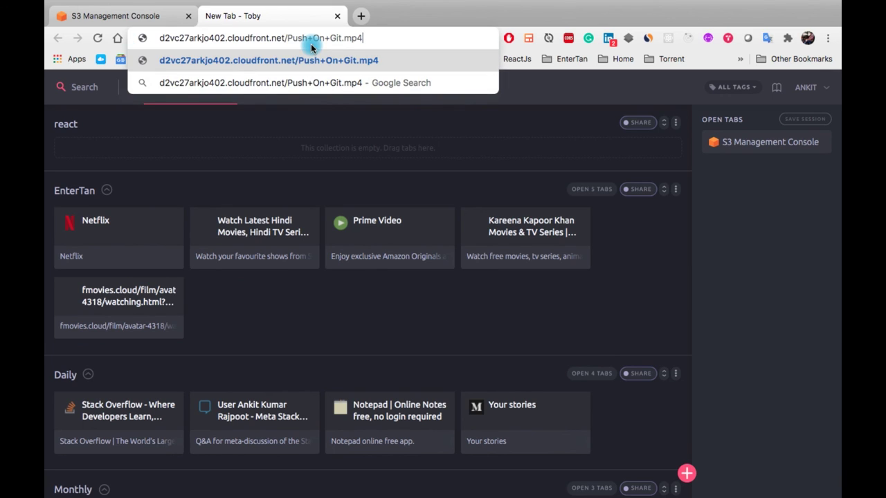
pyautogui.press('Return')
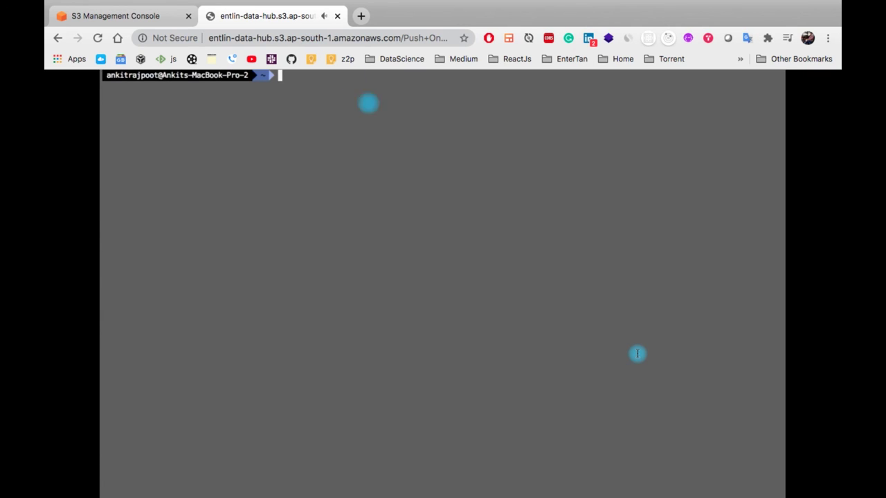
pyautogui.moveTo(400, 178)
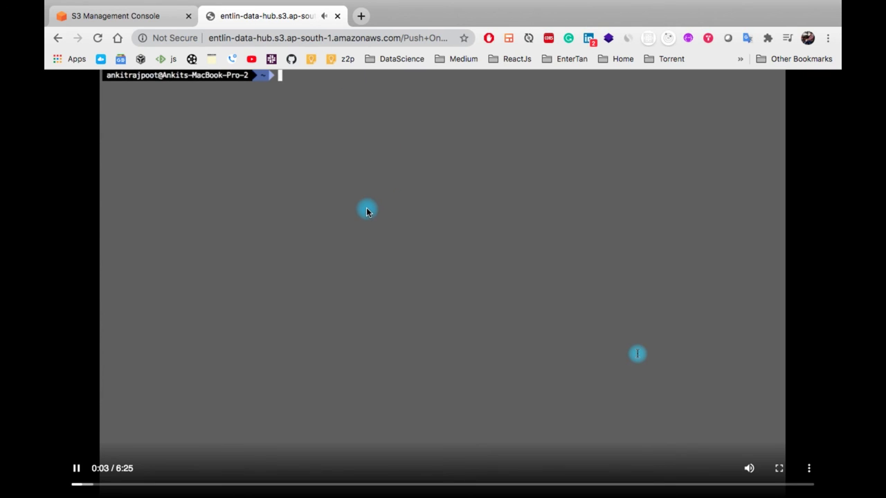
pyautogui.click(77, 469)
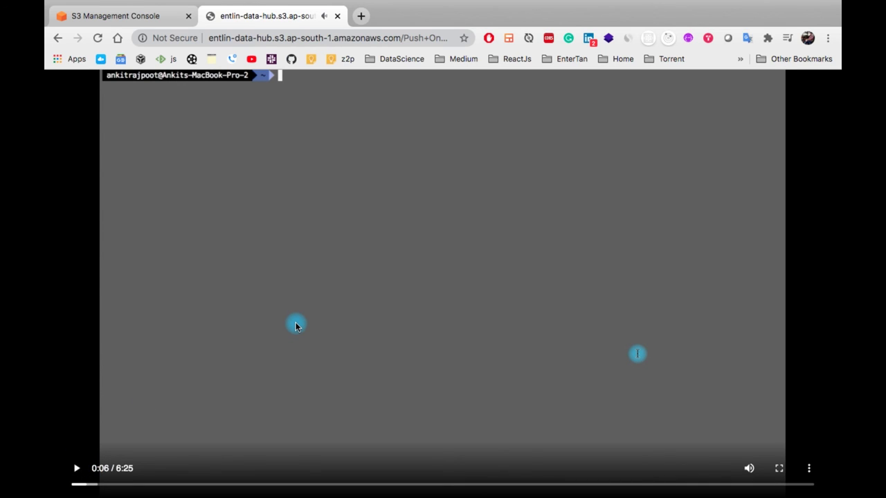